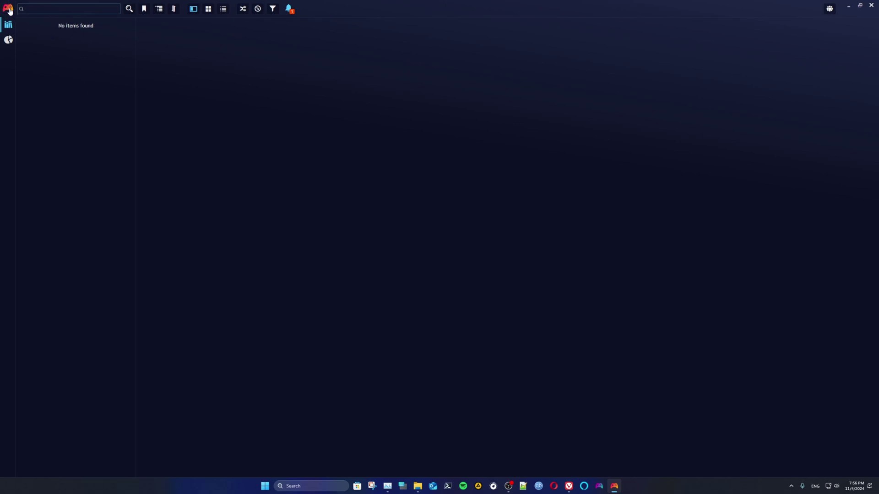
Open Configure Emulators from the Library menu to view Dolphin's GameCube and Wii profiles
click(8, 11)
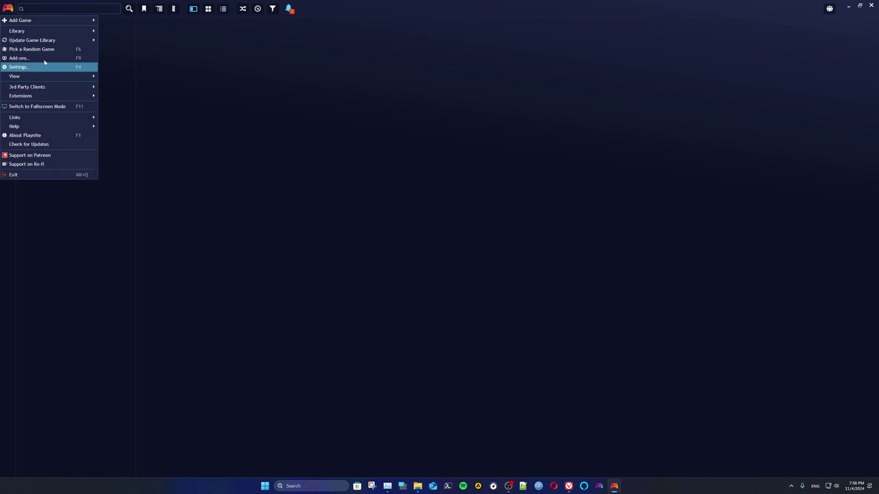
mouse_move(42, 34)
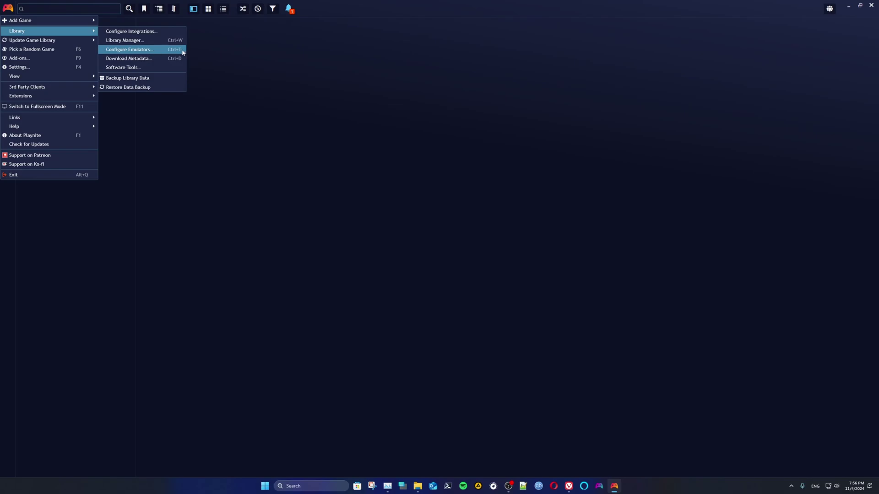
click(144, 53)
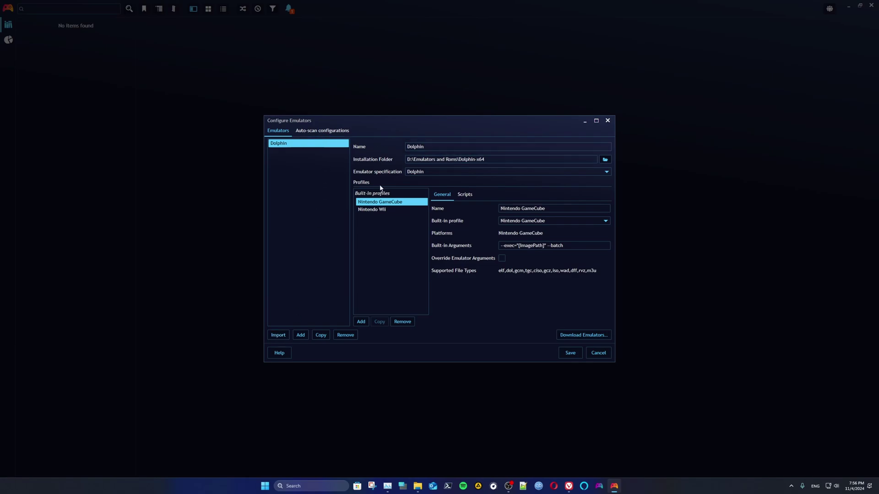
click(379, 211)
click(379, 202)
click(379, 210)
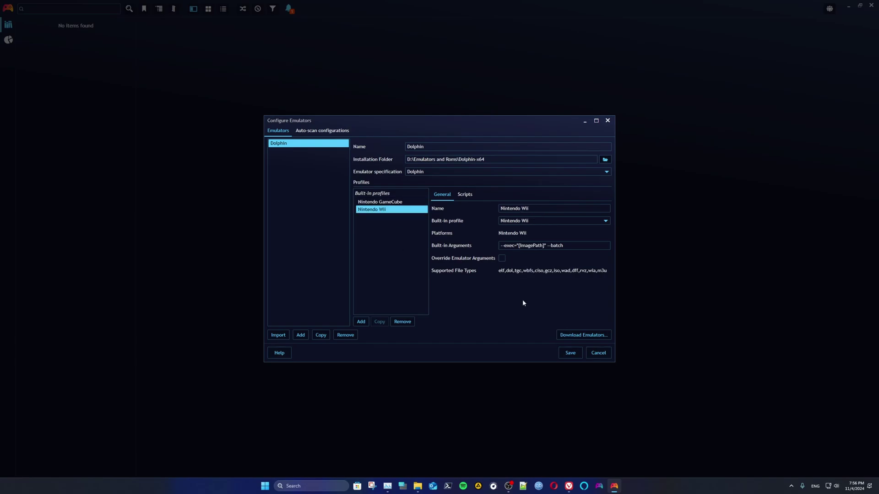
click(403, 203)
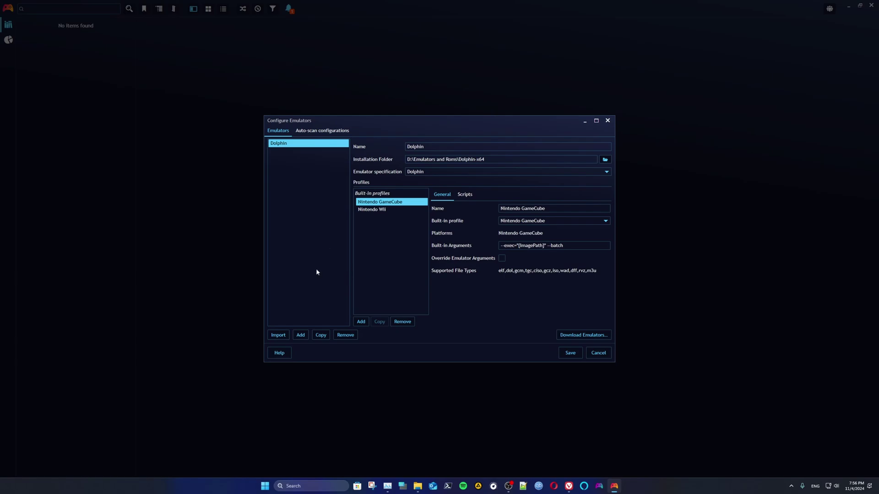
Scan the D:\Emulators and Roms\PCSX2\PCSX2 (PS2 Emulator) folder for emulators
click(278, 335)
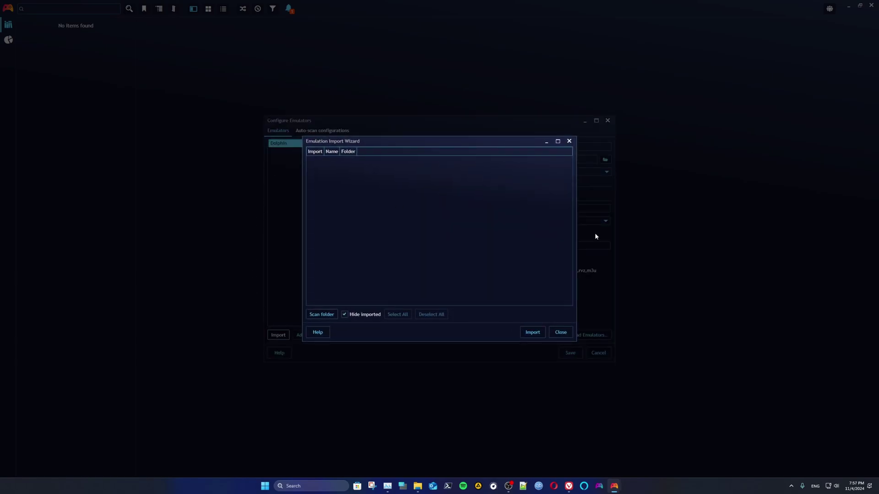
click(321, 315)
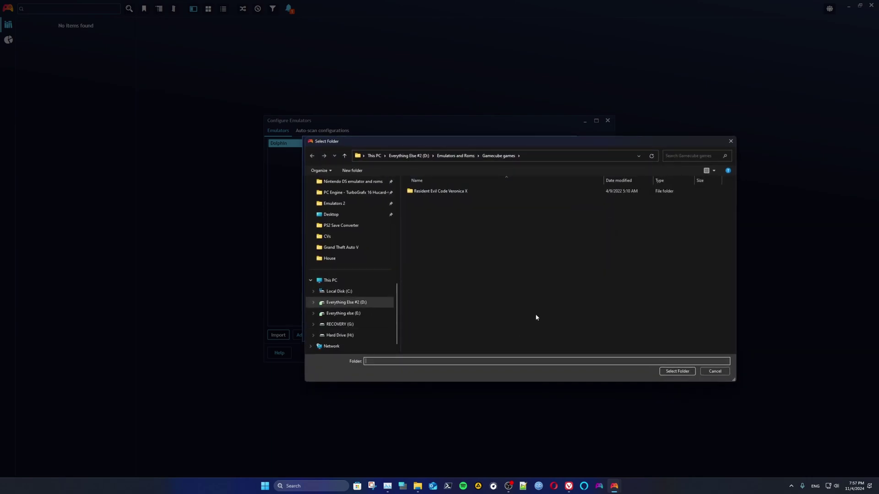
drag(530, 148, 488, 157)
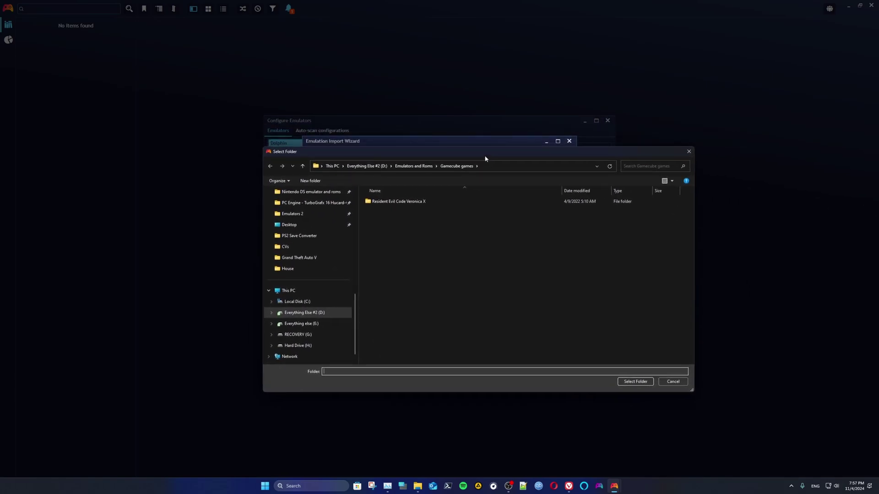
click(413, 166)
scroll(458, 268, down, 2)
scroll(458, 267, down, 2)
double_click(379, 296)
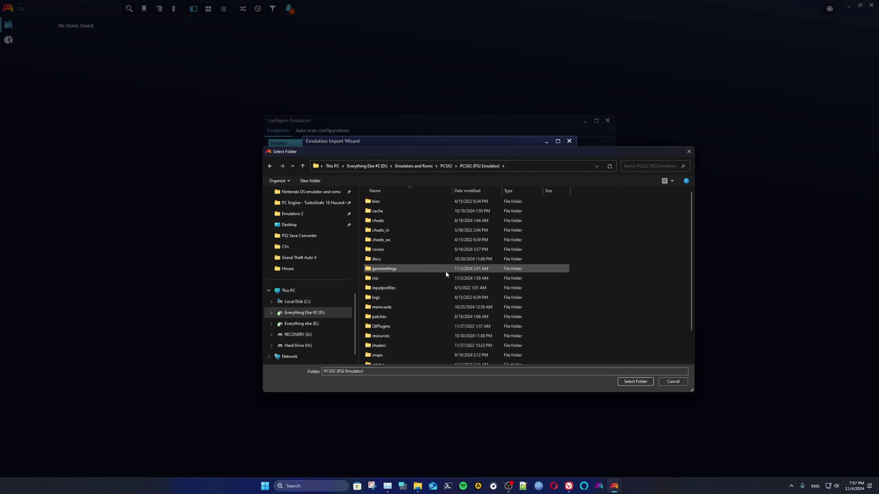
scroll(446, 271, down, 1)
scroll(445, 295, up, 1)
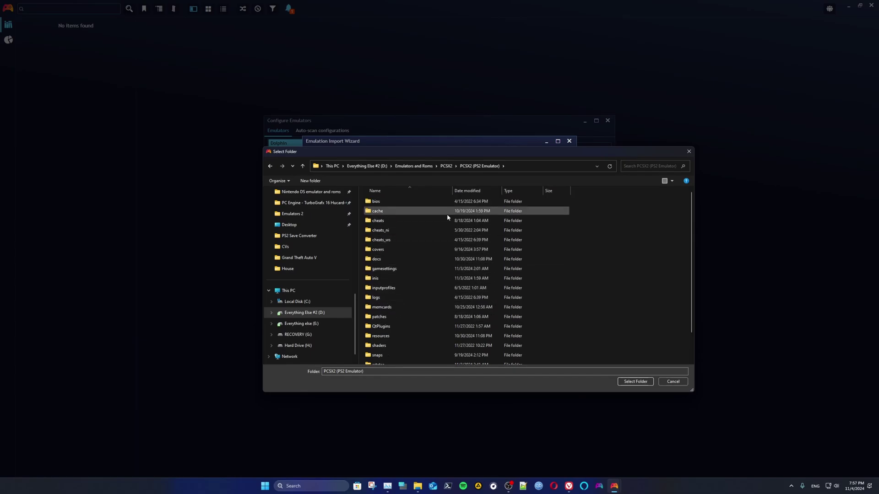
scroll(413, 274, down, 1)
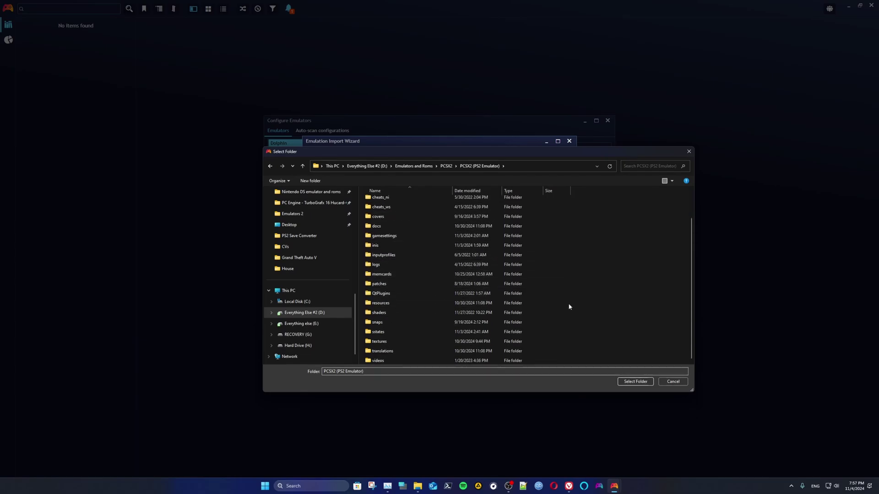
click(628, 382)
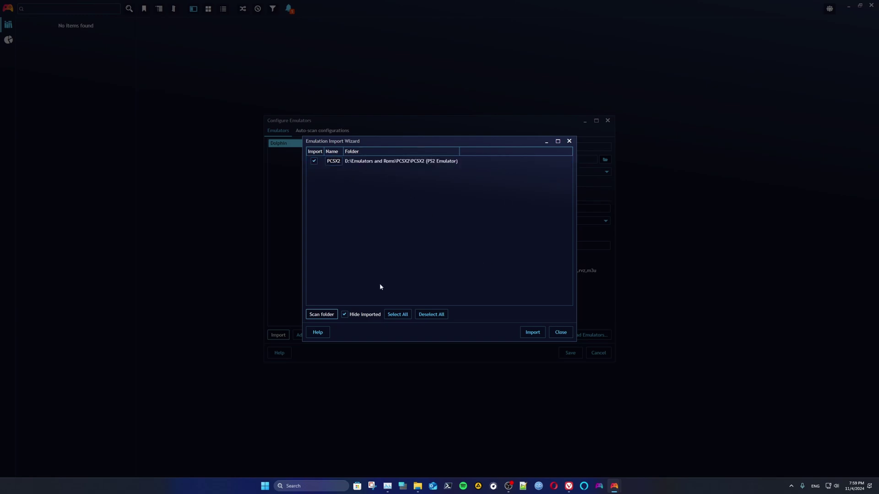
Import the detected PCSX2 and review its 64bit AVX2 QT profile's built-in arguments
click(532, 332)
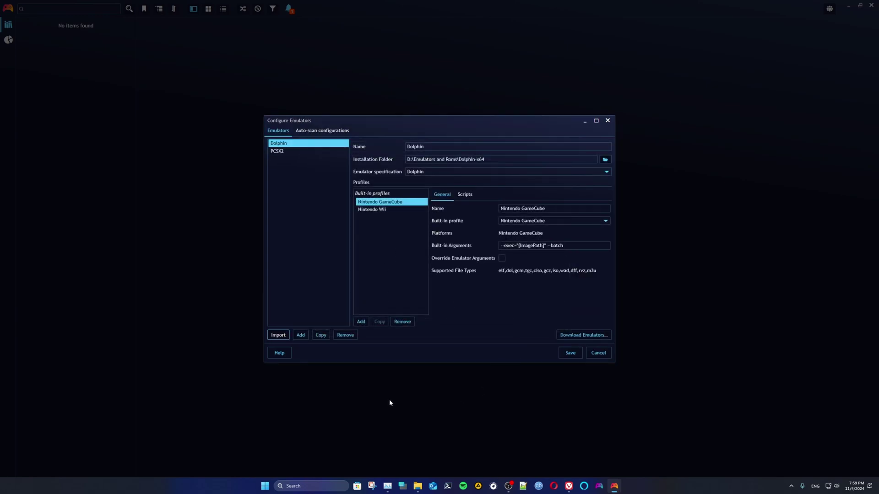
click(287, 154)
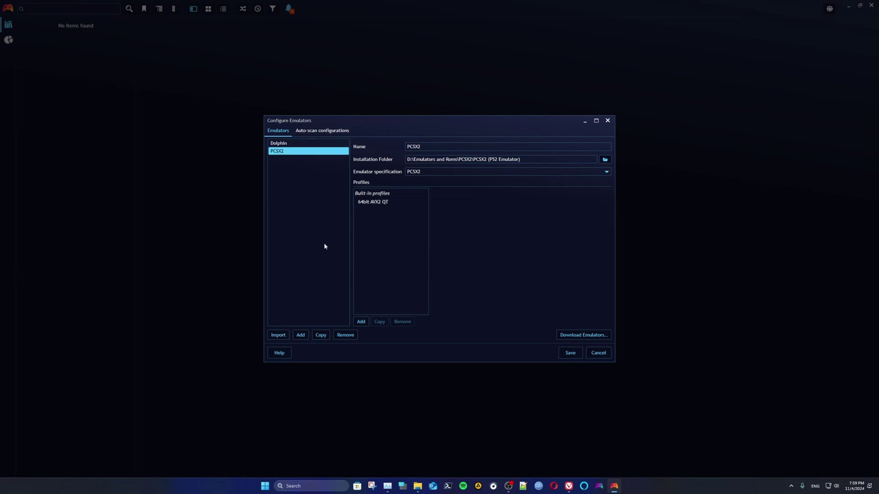
click(371, 204)
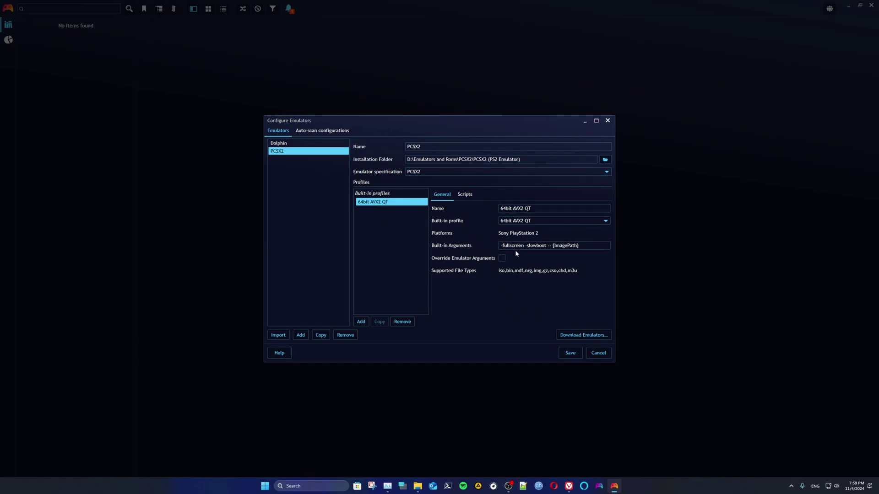
click(587, 247)
Save the emulator configuration and open the Emulated Game import dialog
click(569, 353)
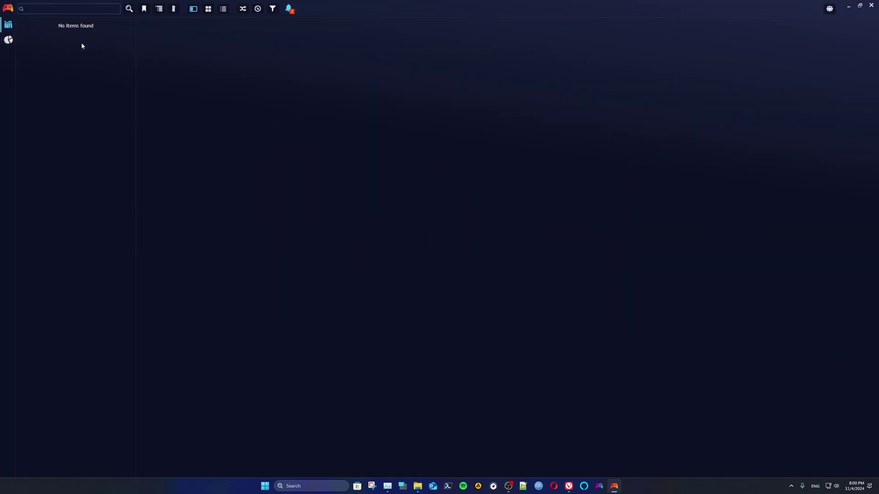
click(8, 9)
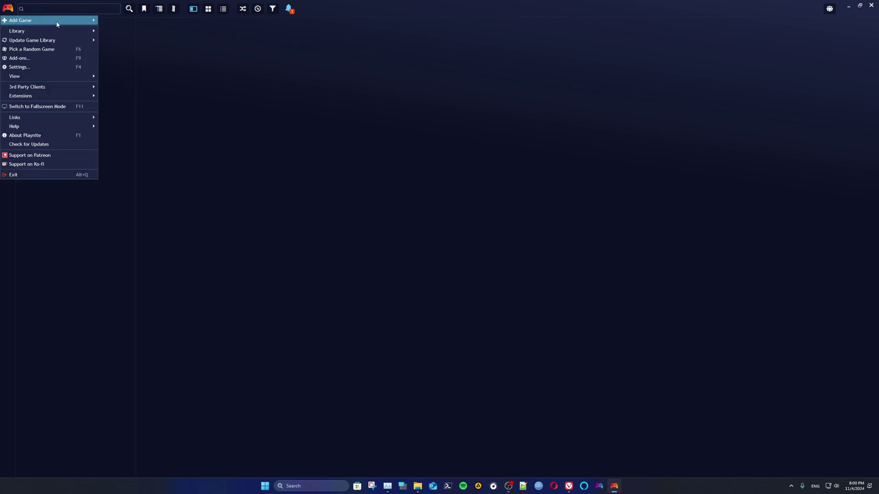
mouse_move(57, 20)
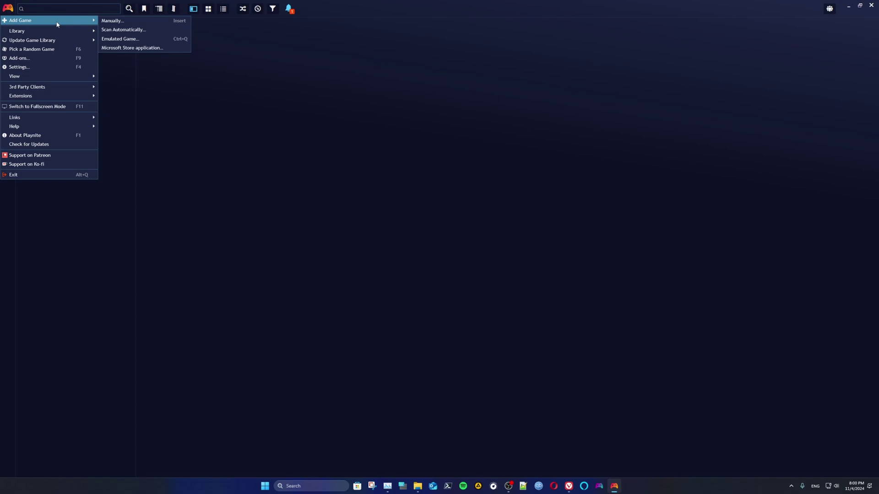
click(145, 42)
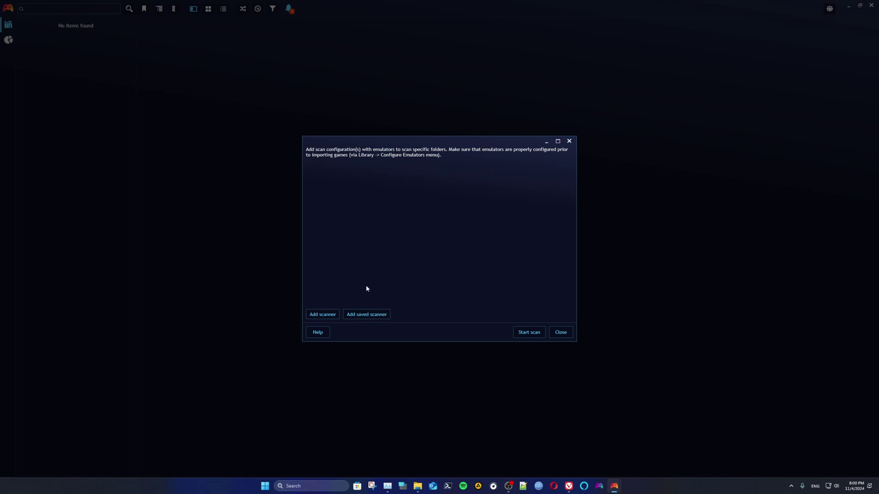
Add a scanner, trying PCSX2 first, then set it to Dolphin with the Nintendo GameCube profile
click(322, 315)
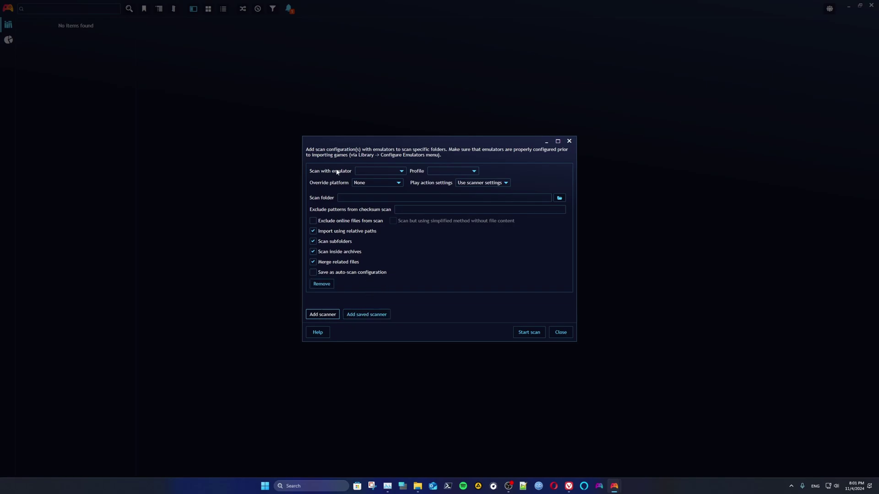
click(403, 174)
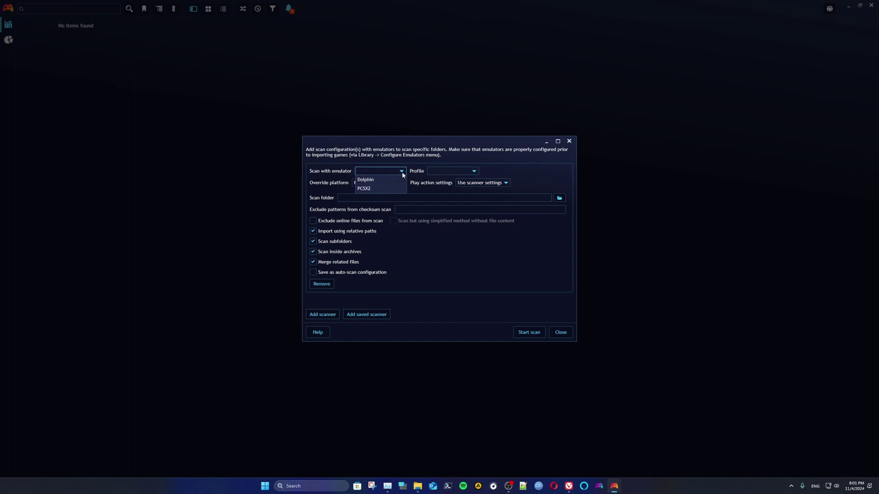
click(370, 189)
click(475, 172)
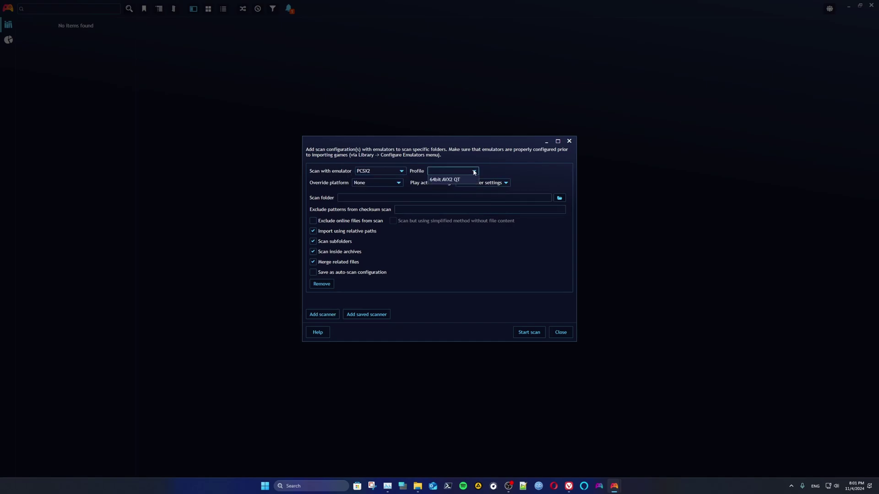
click(442, 180)
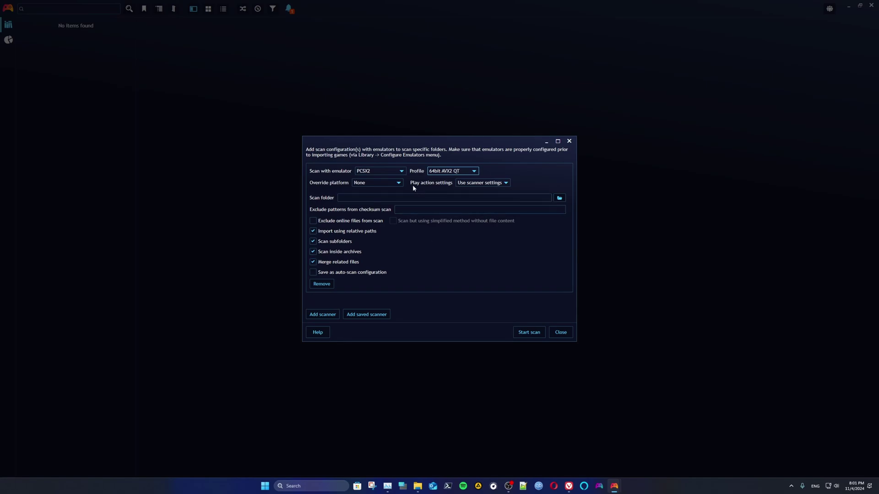
click(402, 171)
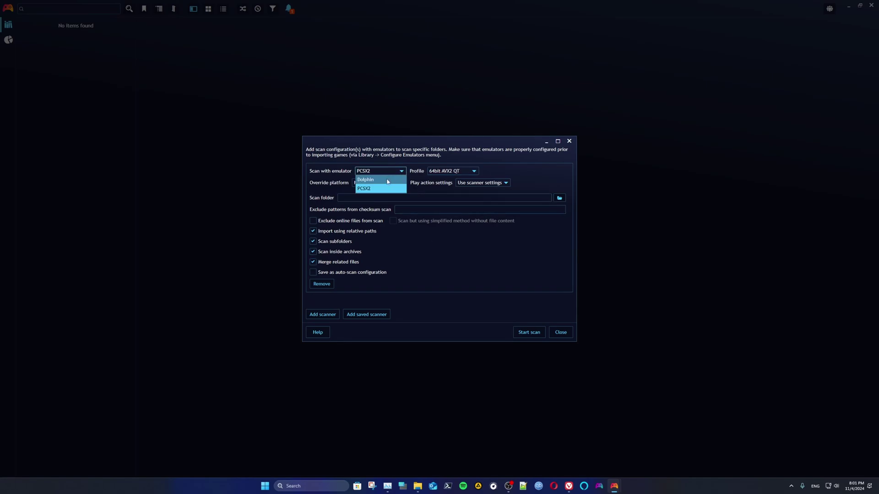
click(379, 182)
click(473, 171)
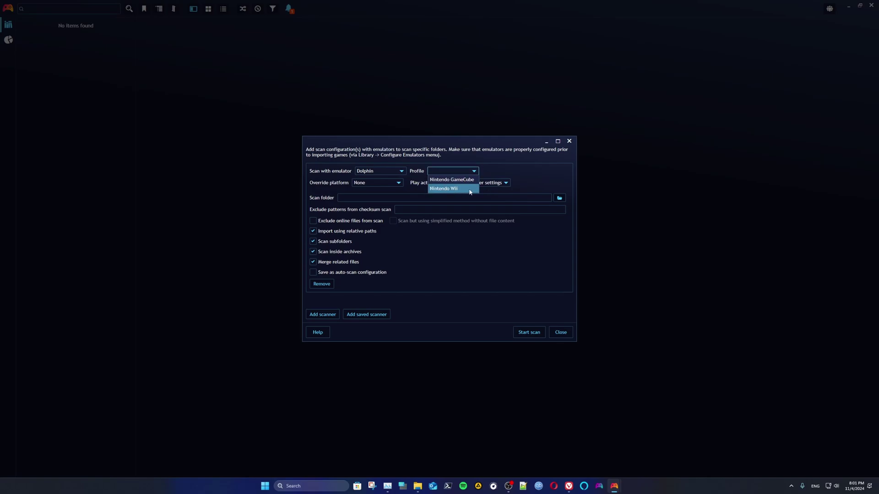
click(464, 183)
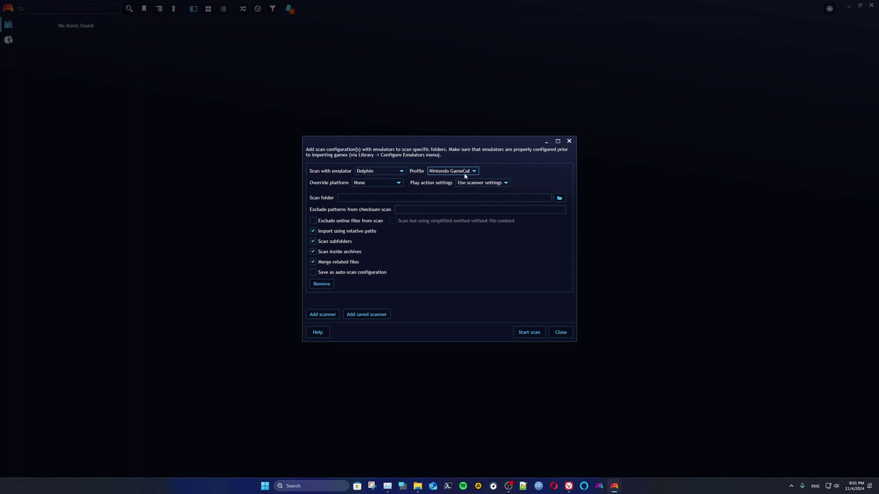
click(380, 171)
Switch the scanner to PCSX2 with the 64bit AVX2 QT profile
click(368, 189)
click(474, 171)
click(448, 179)
Set the scan folder to D:\Emulators and Roms\Playstation 2 Games
click(560, 198)
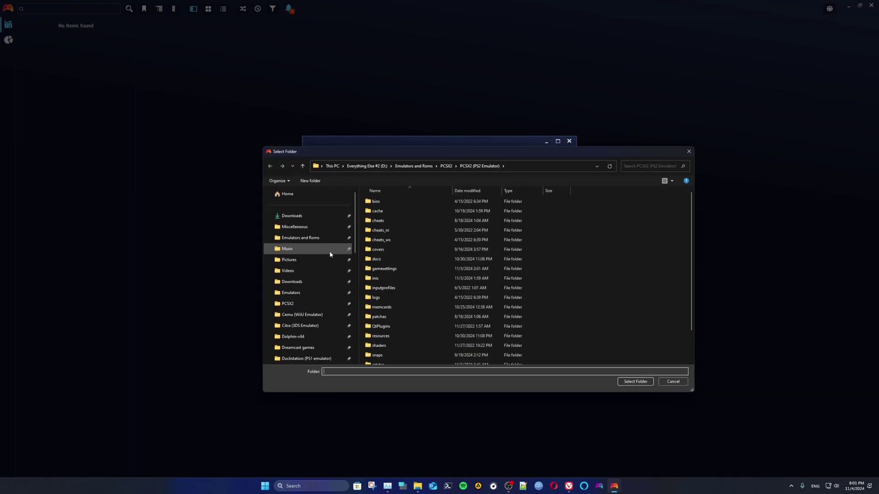
click(301, 238)
scroll(459, 253, down, 4)
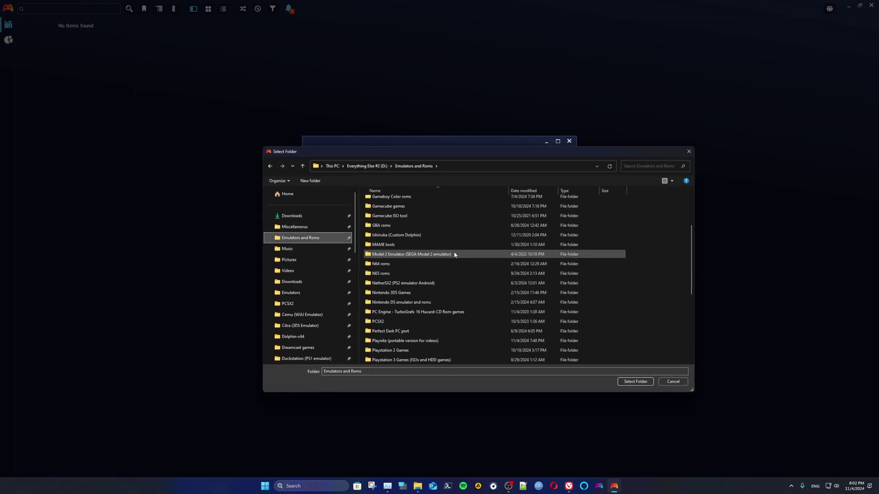
double_click(455, 253)
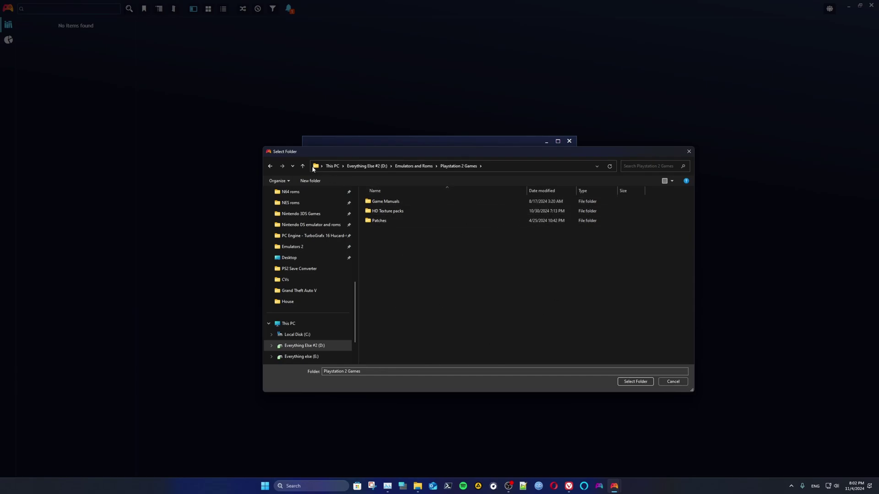
click(632, 383)
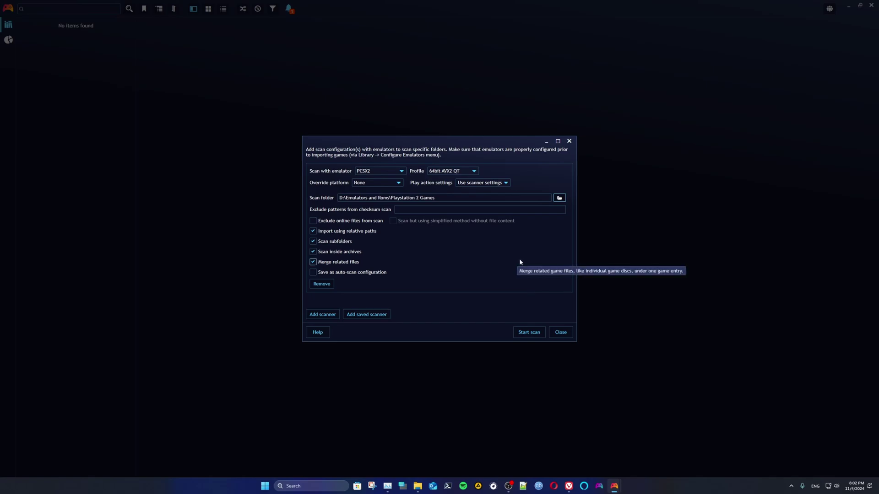
Scan the Playstation 2 Games folder for games
click(525, 336)
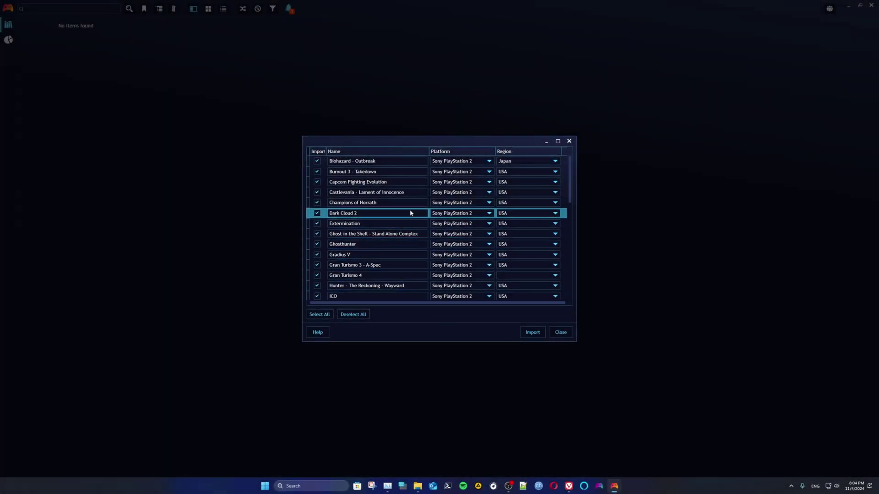
scroll(450, 210, down, 10)
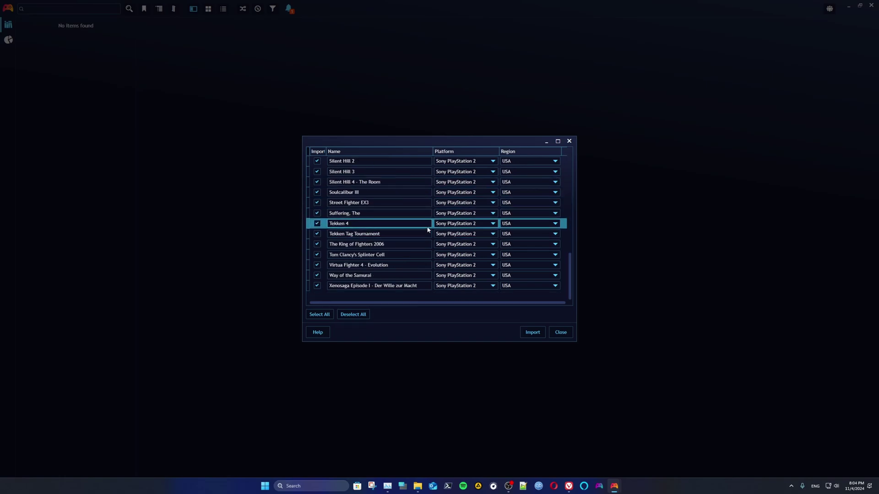
scroll(407, 256, up, 10)
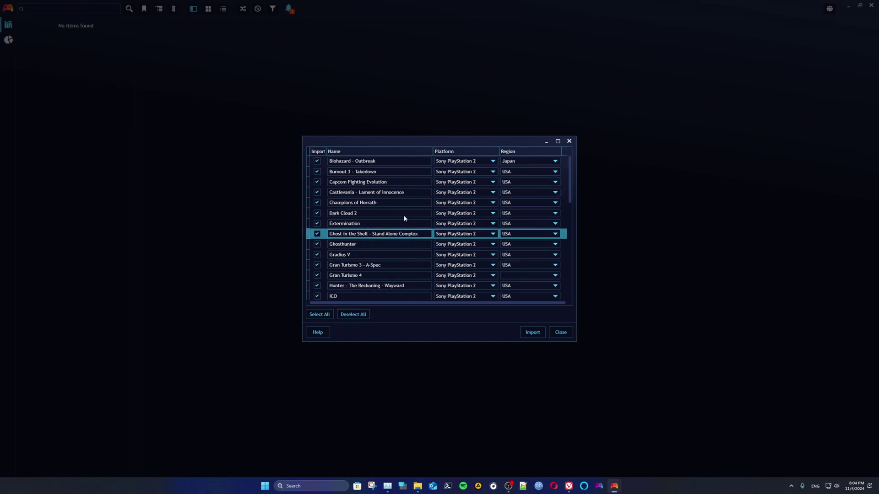
Check file paths for Biohazard - Outbreak, Burnout 3 and King of Fighters 2006, then import all games
click(380, 161)
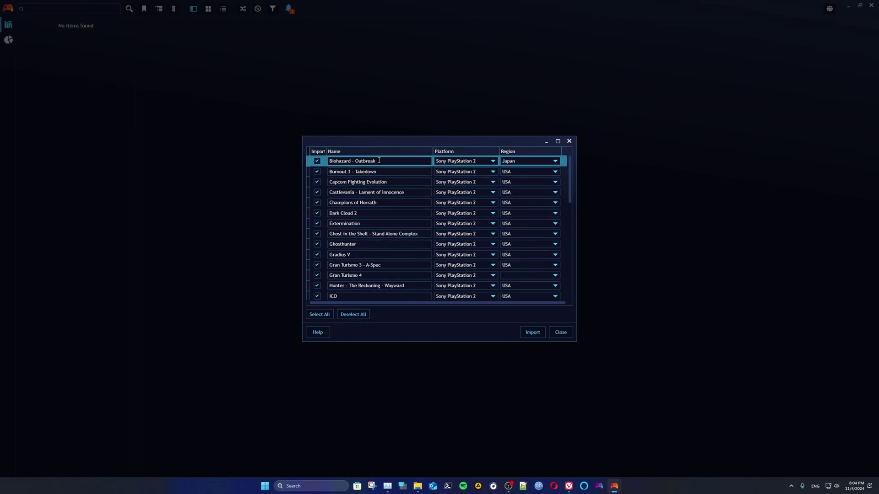
click(379, 161)
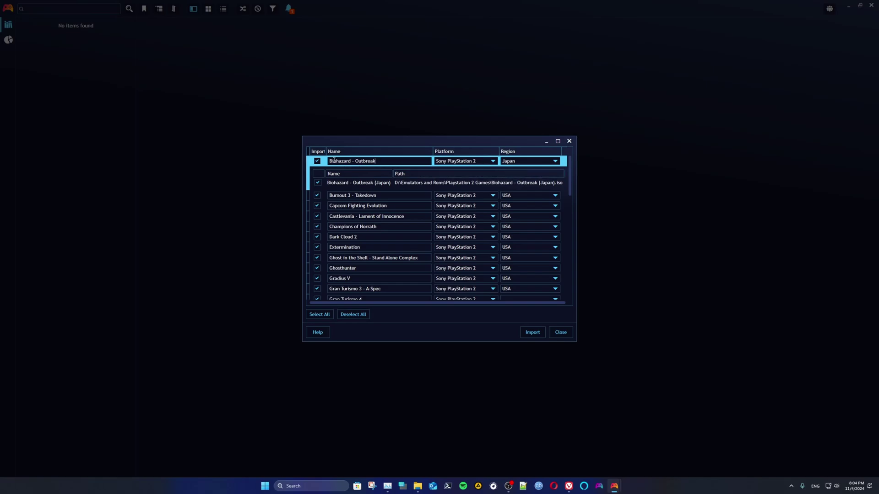
click(382, 196)
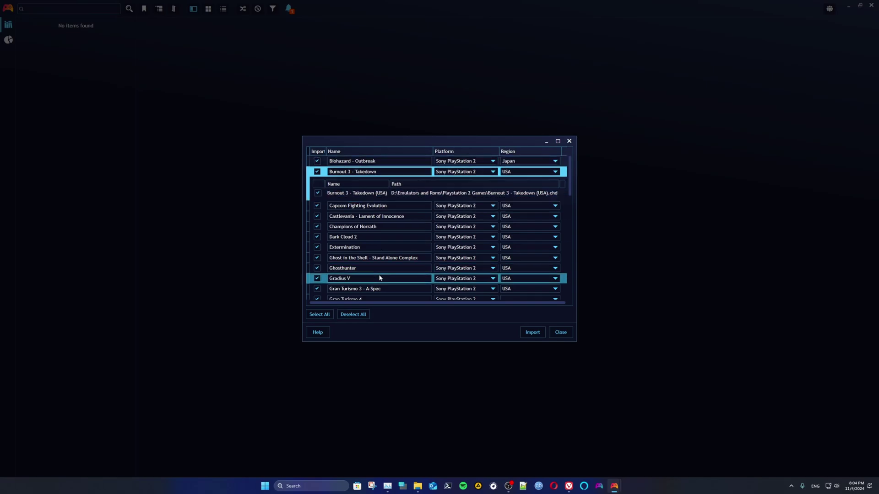
scroll(484, 249, down, 5)
scroll(484, 249, down, 3)
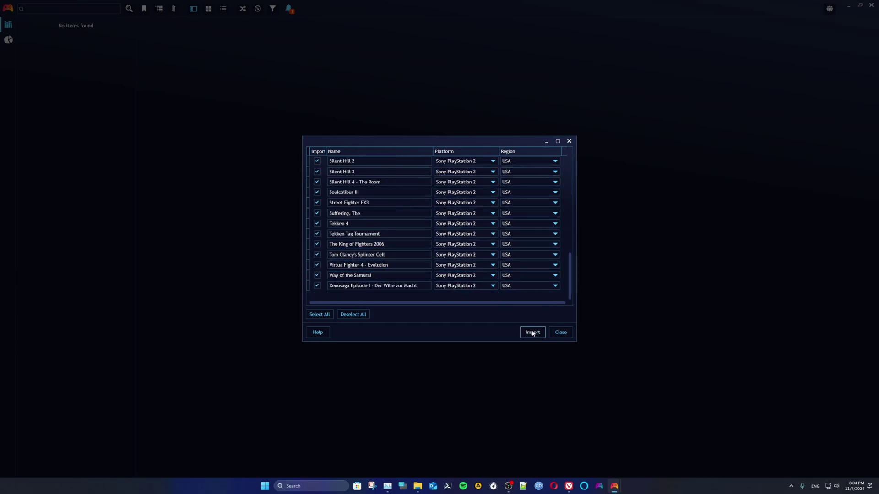
scroll(401, 264, up, 4)
scroll(401, 264, up, 7)
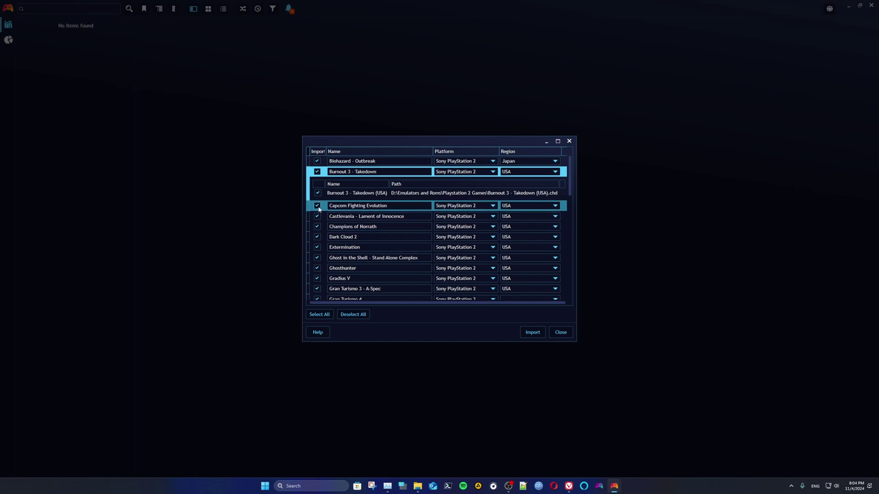
scroll(366, 224, down, 10)
click(321, 245)
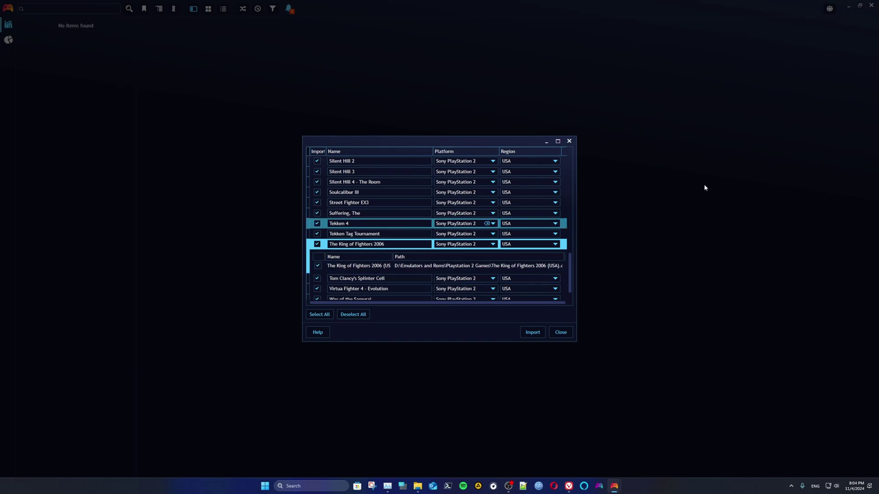
scroll(384, 247, up, 8)
scroll(384, 247, down, 8)
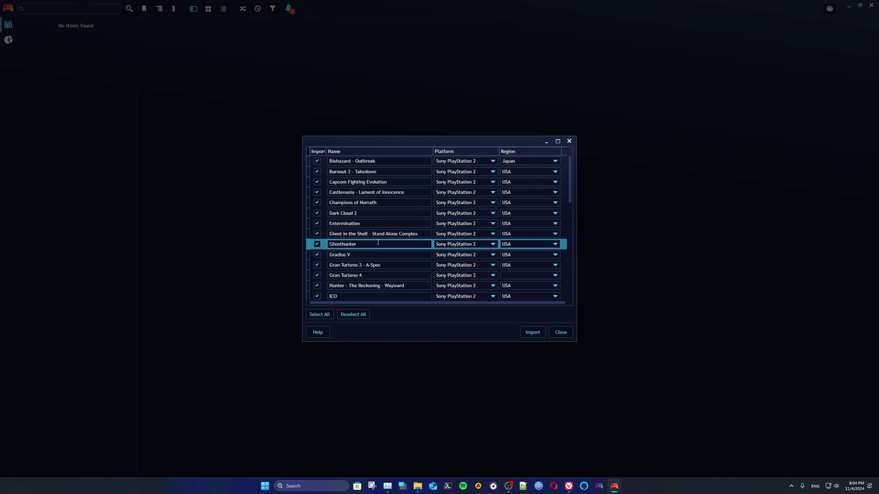
click(532, 334)
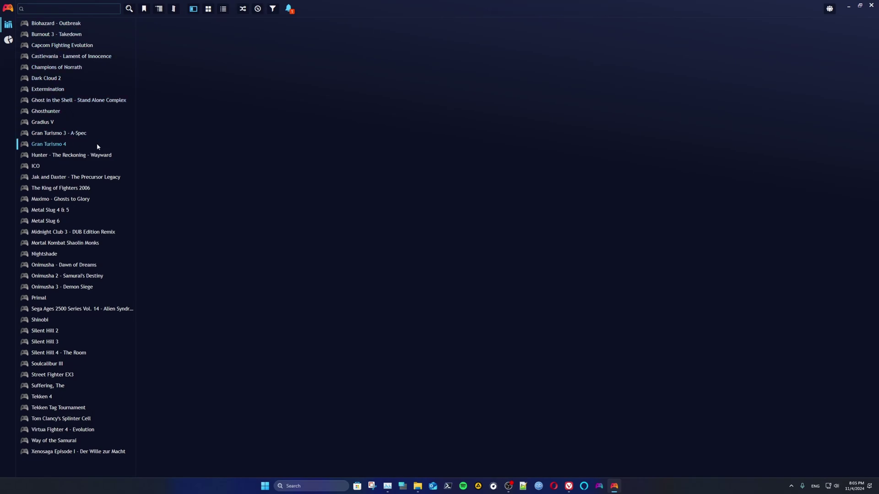
Read the downloaded details of Biohazard - Outbreak, then Burnout 3 - Takedown's description
click(51, 24)
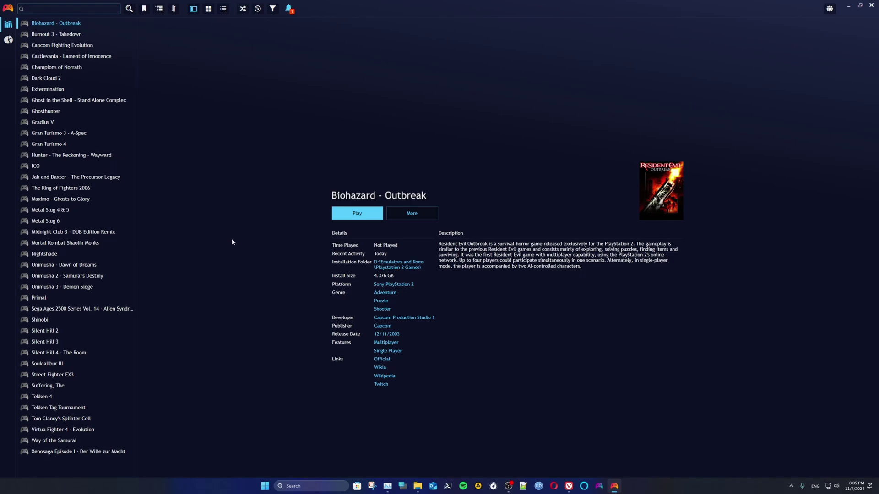
mouse_move(443, 211)
key(Down)
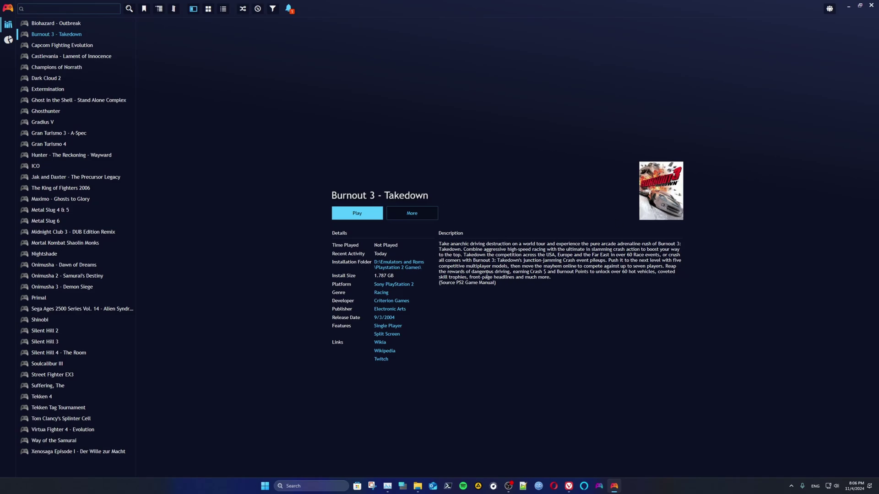
drag(502, 286, 448, 244)
click(501, 284)
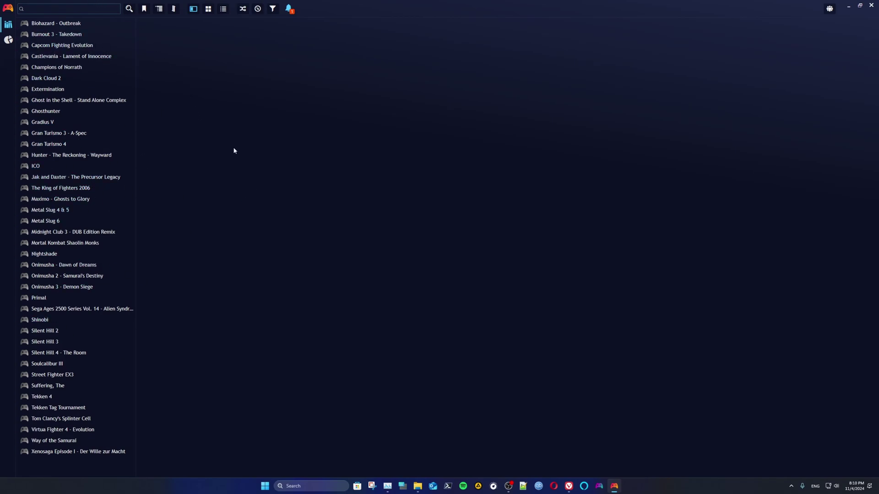
Switch the library to Grid View and select the Castlevania and Gran Turismo 3 tiles
click(208, 10)
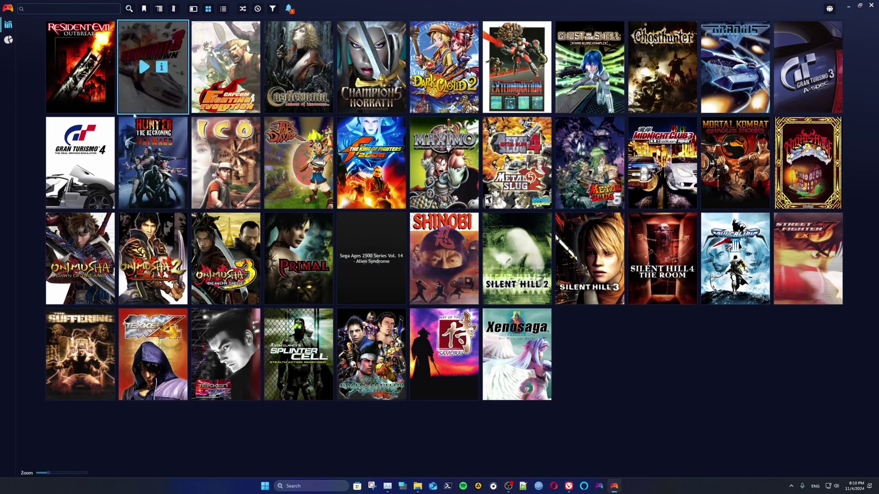
click(297, 64)
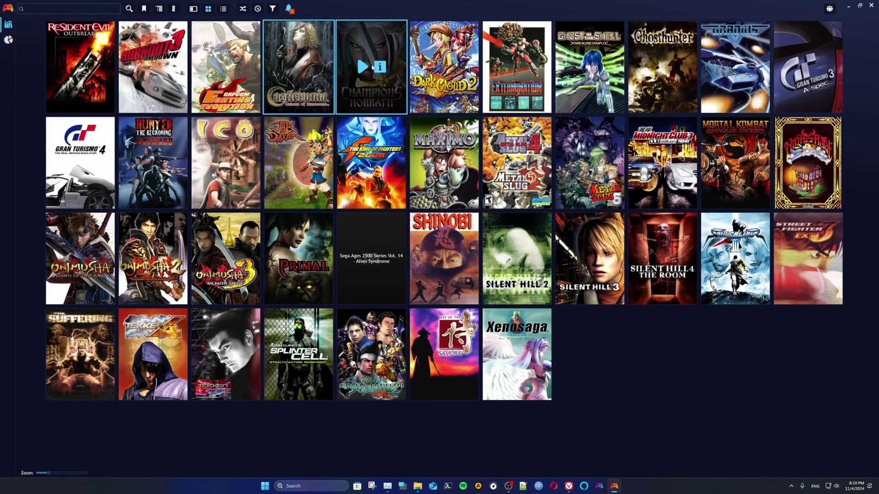
click(816, 39)
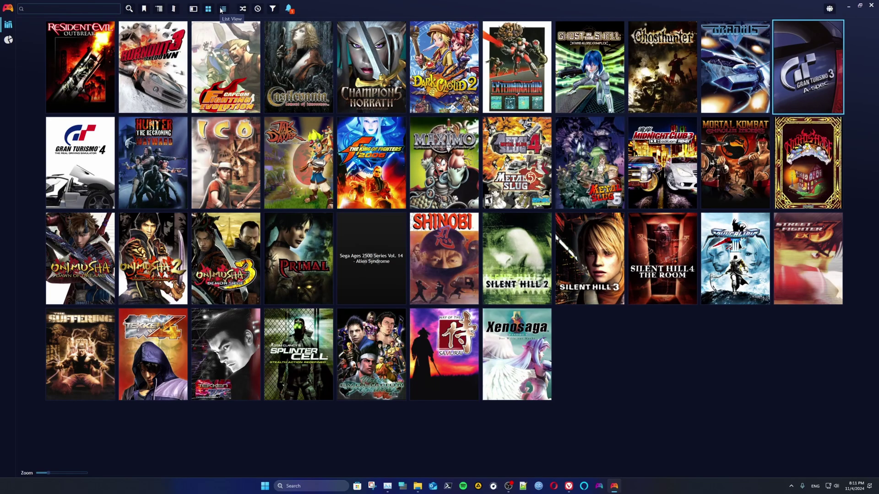
Filter the library by the Sony PlayStation 2 platform in the Explorer panel
click(257, 9)
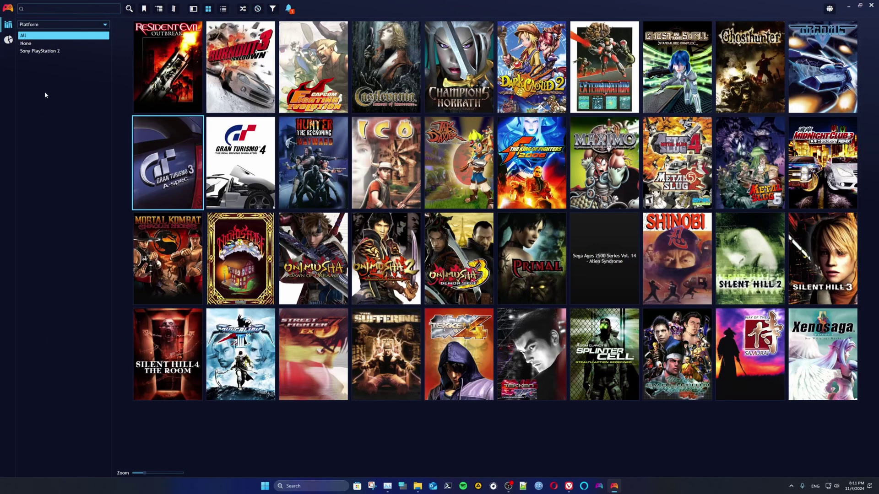
click(32, 43)
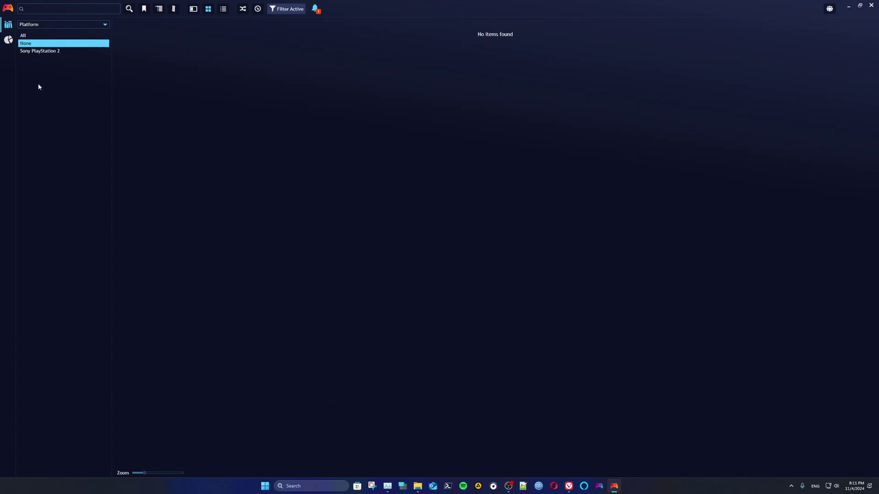
key(Down)
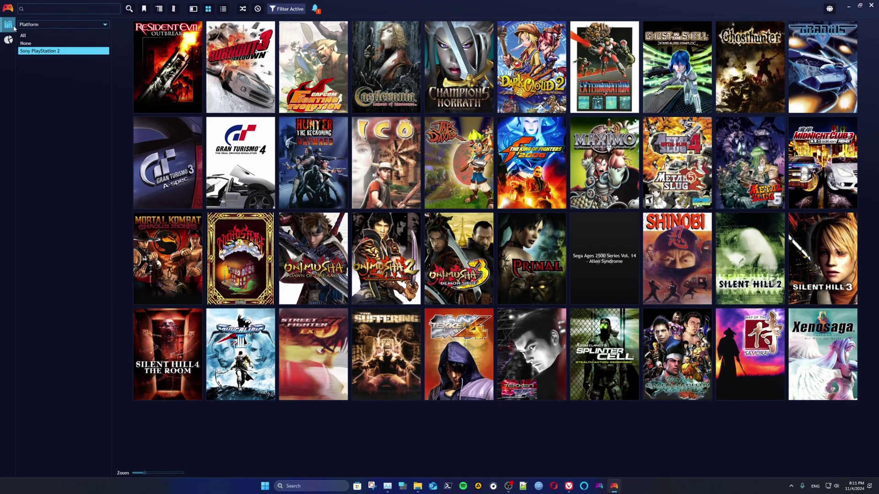
click(8, 8)
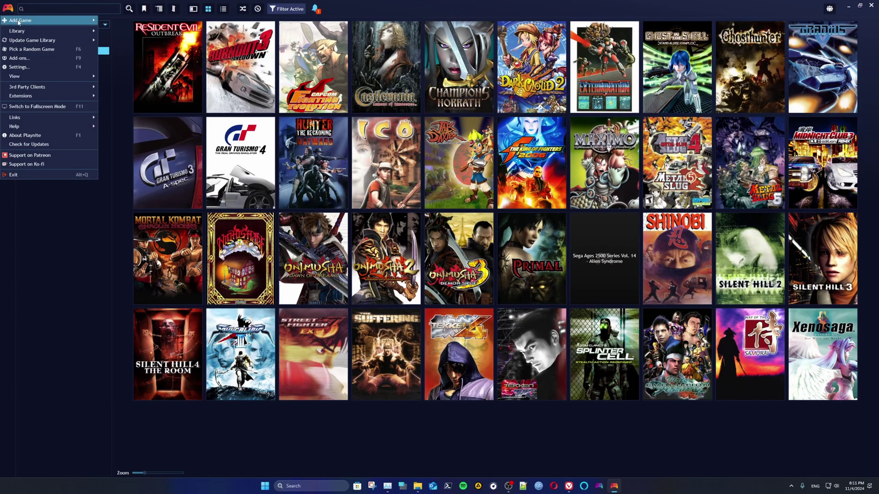
Add an emulated-game scanner using Dolphin with the Nintendo GameCube profile
mouse_move(87, 20)
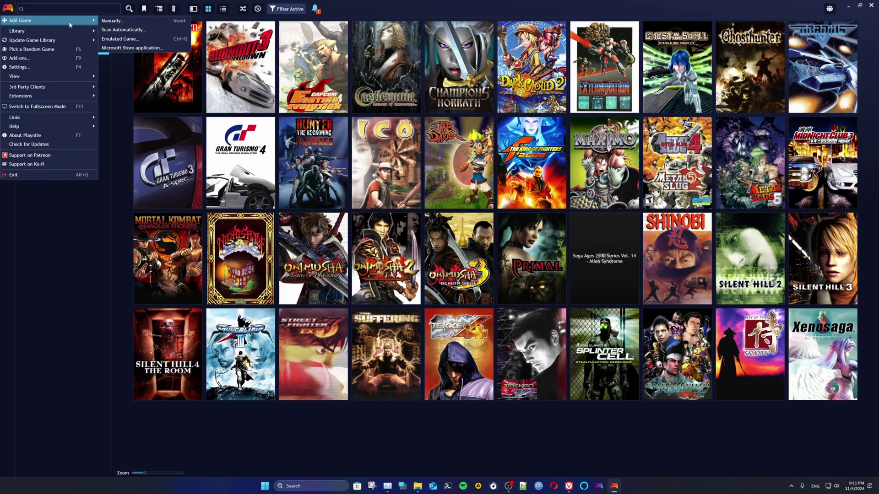
click(125, 38)
click(332, 316)
click(399, 171)
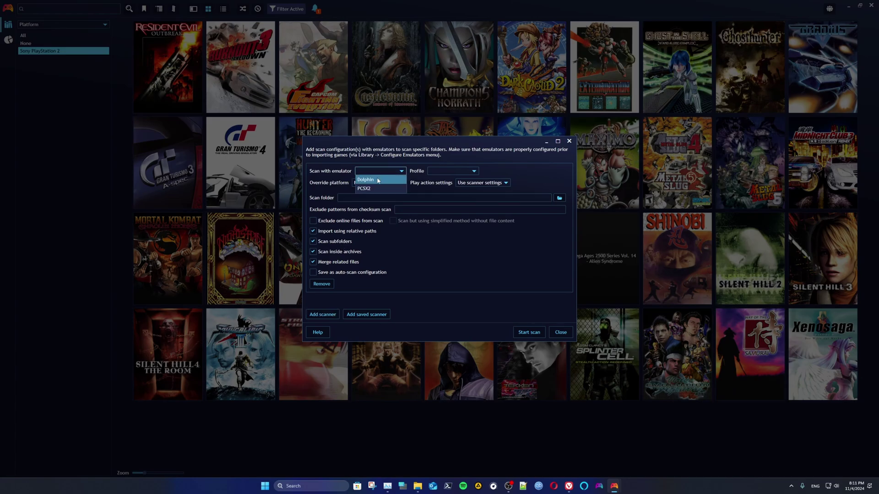
click(378, 179)
click(474, 172)
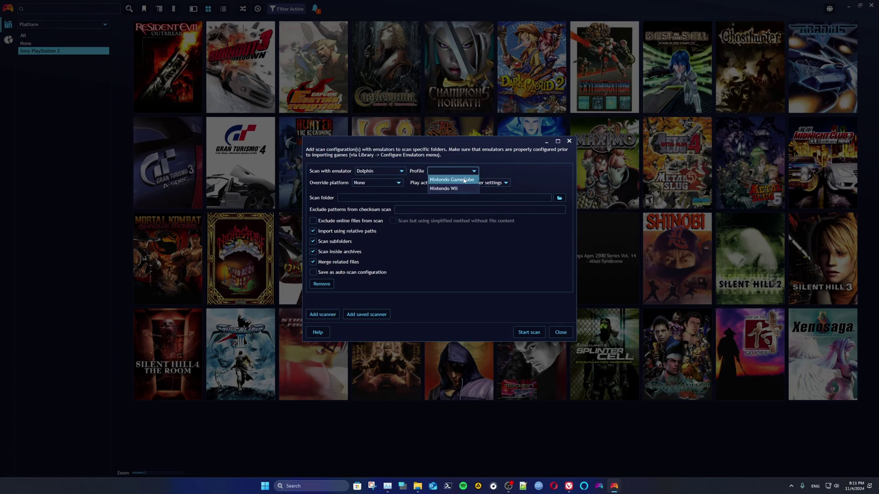
click(463, 180)
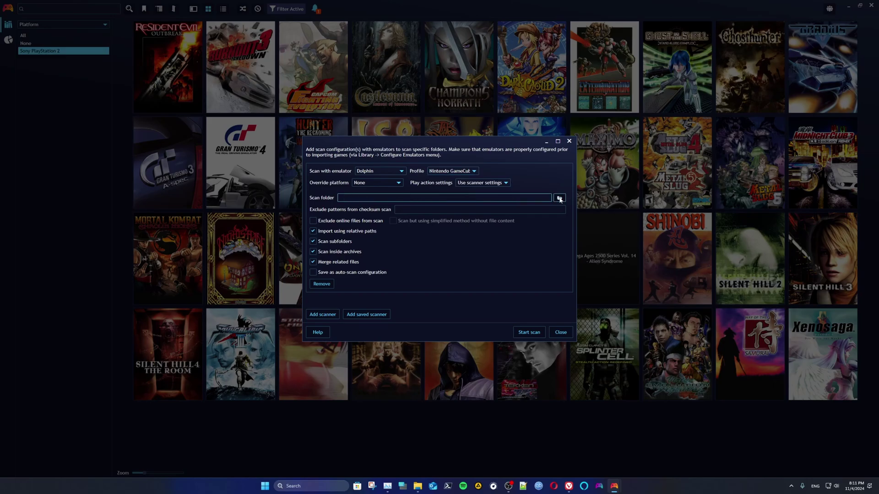
Set the scan folder to D:\Emulators and Roms\Gamecube games
click(560, 198)
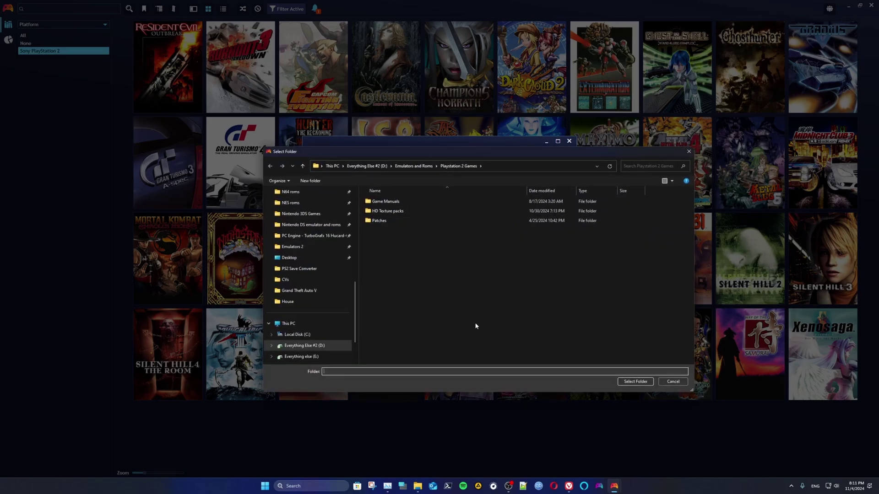
click(410, 167)
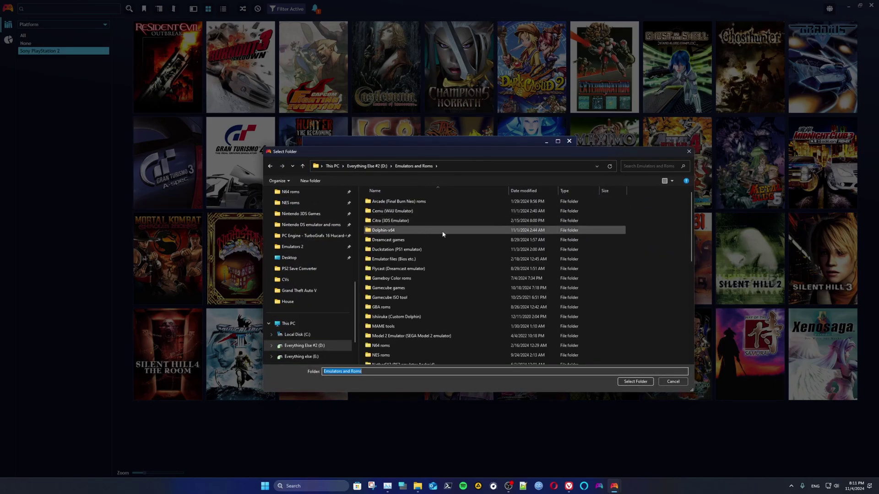
double_click(389, 288)
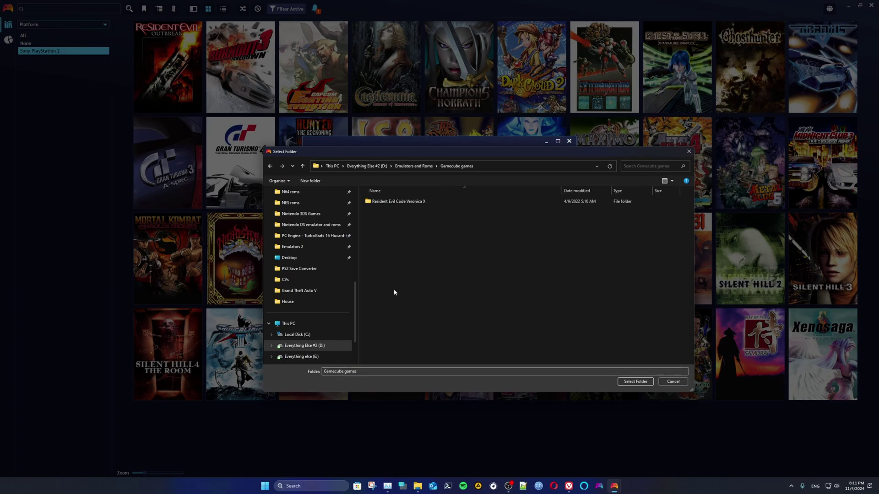
click(627, 381)
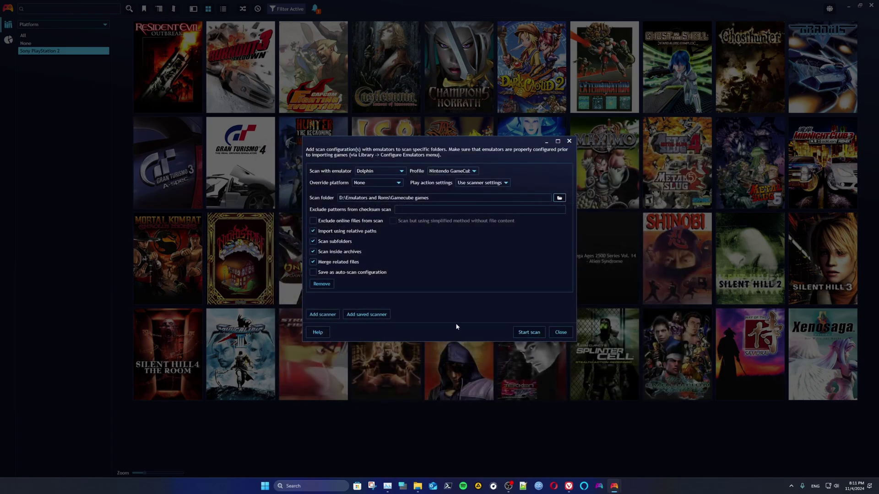
Scan the GameCube folder, review the 22 games found, and import them into the library
click(523, 334)
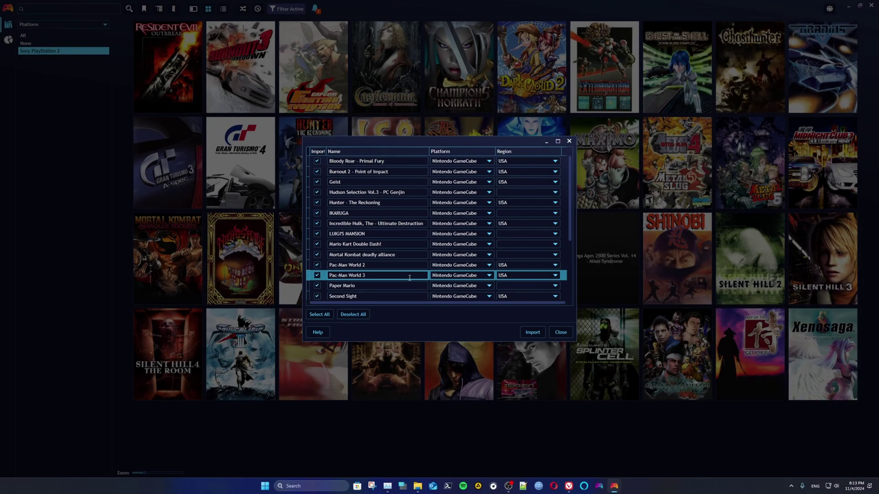
scroll(389, 188, down, 3)
scroll(390, 224, up, 3)
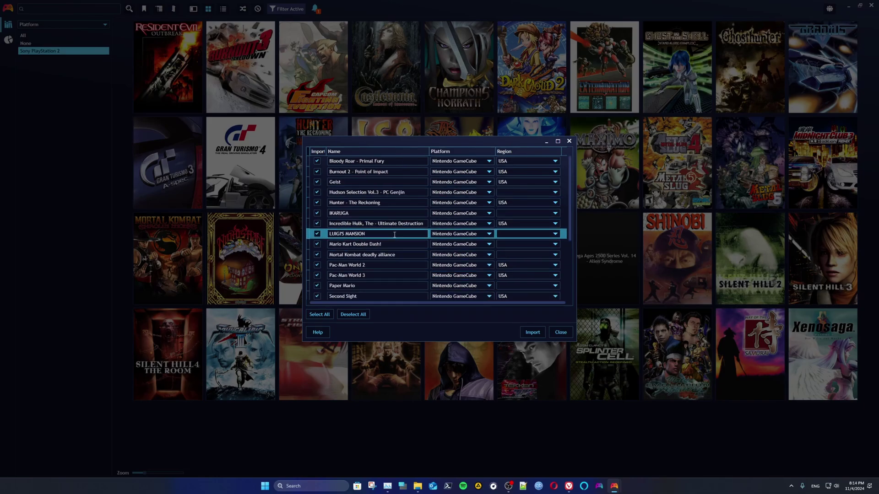
click(531, 333)
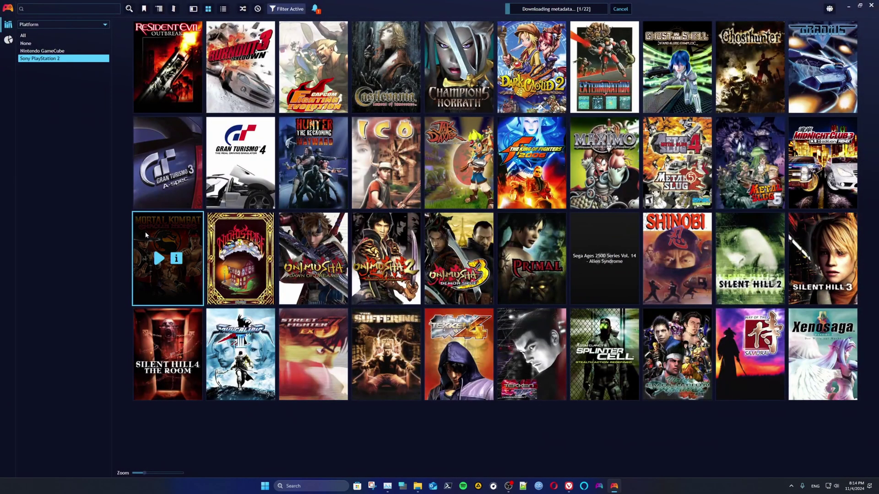